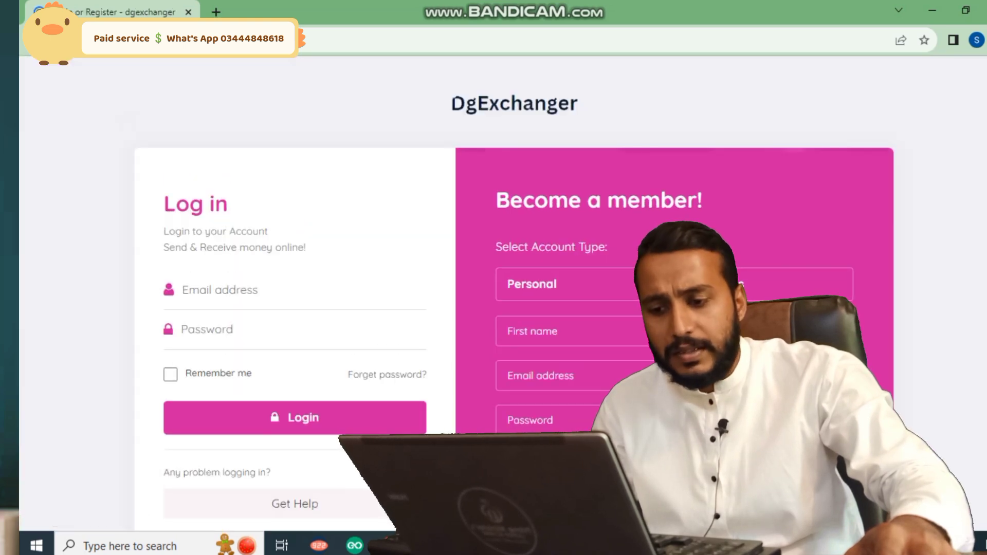
Log in to the DgExchanger account with the filled-in e-mail address and password.
scroll(514, 309, "down", 2)
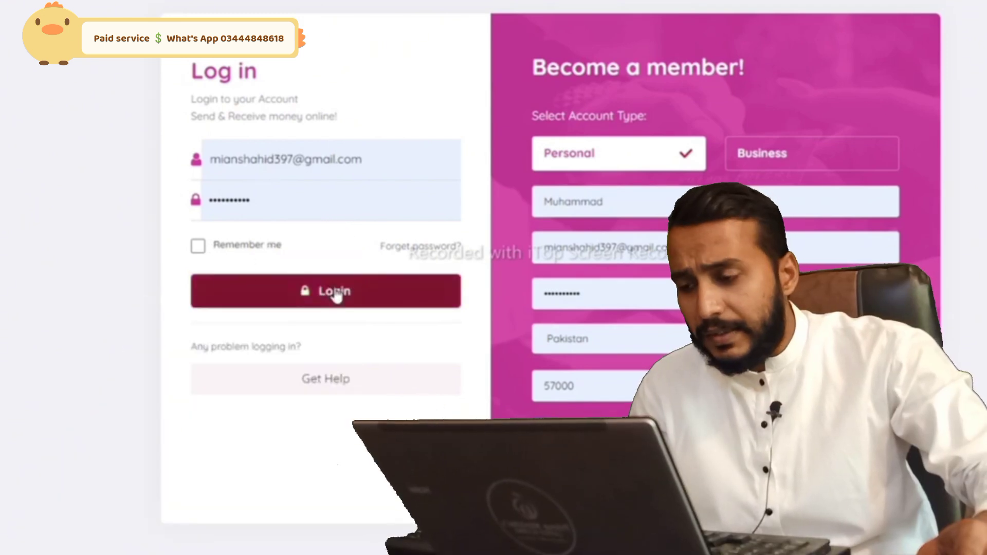
left_click(335, 292)
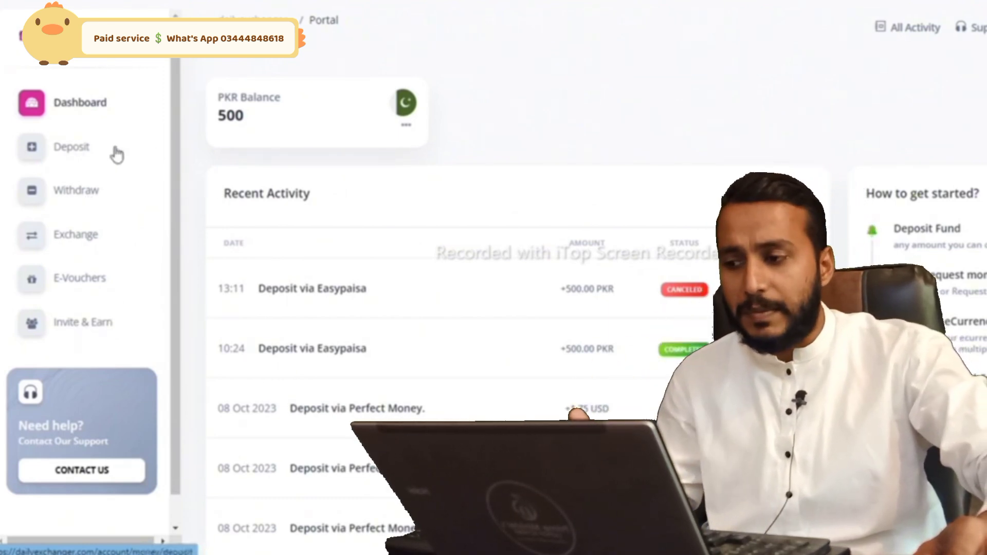
Create a deposit request of 500 PKR through the Easypaisa payment gateway.
left_click(64, 154)
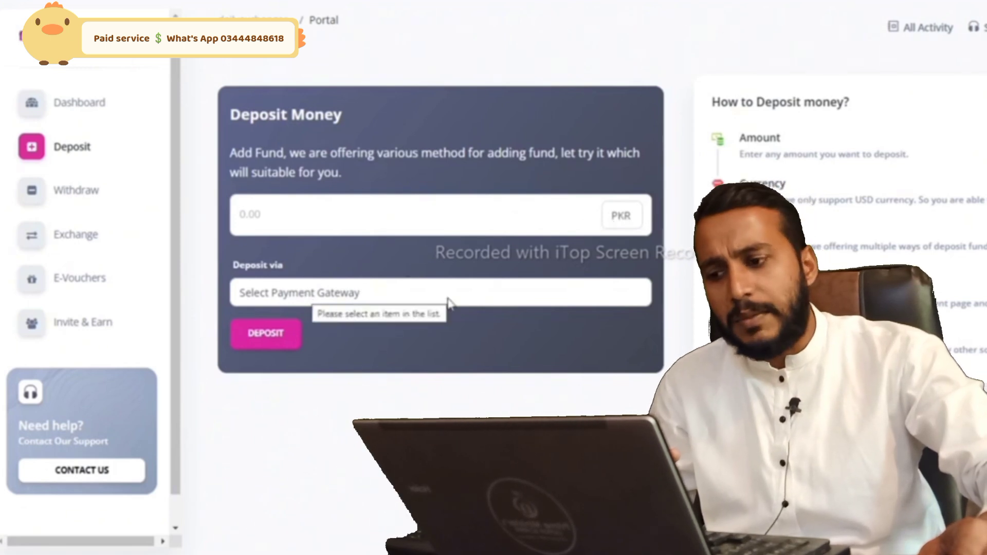
left_click(448, 302)
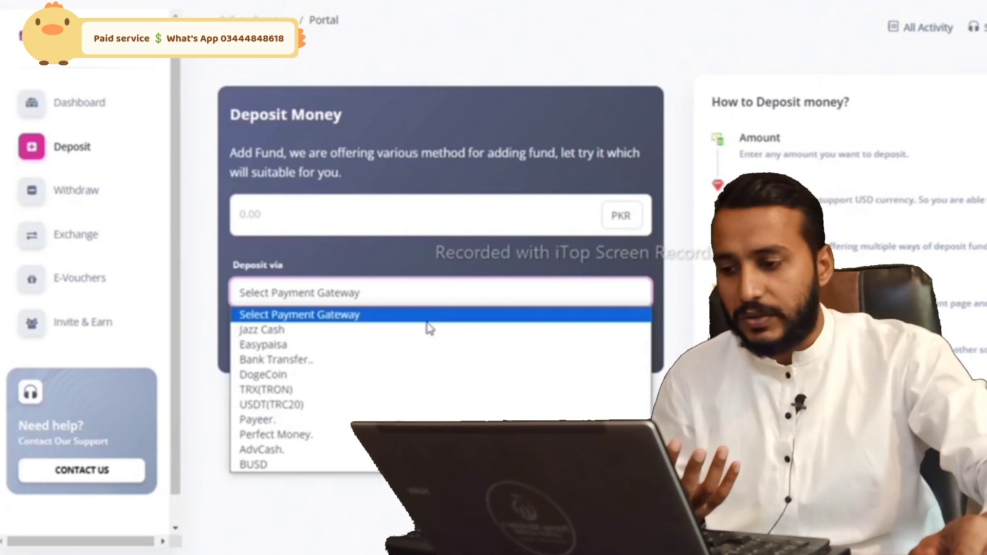
left_click(387, 348)
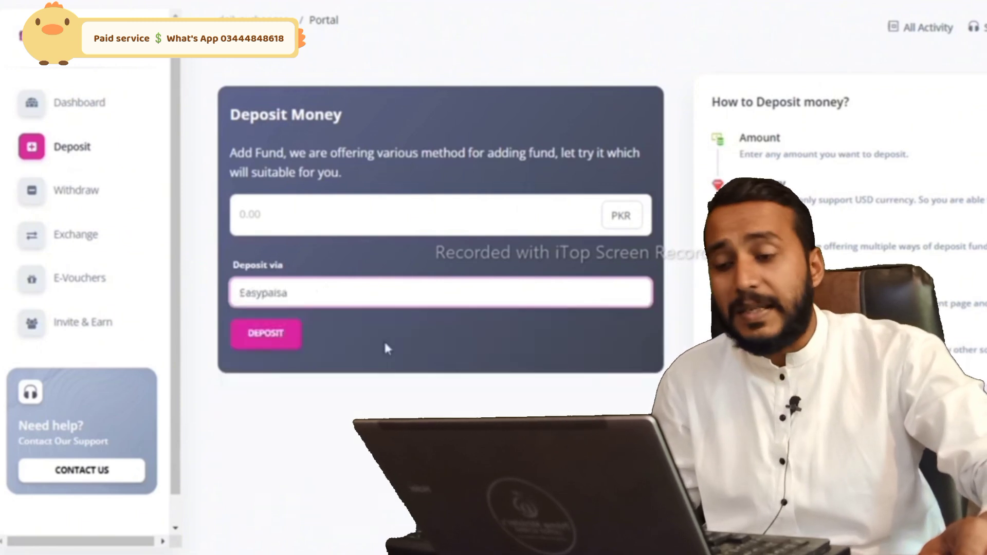
left_click(297, 213)
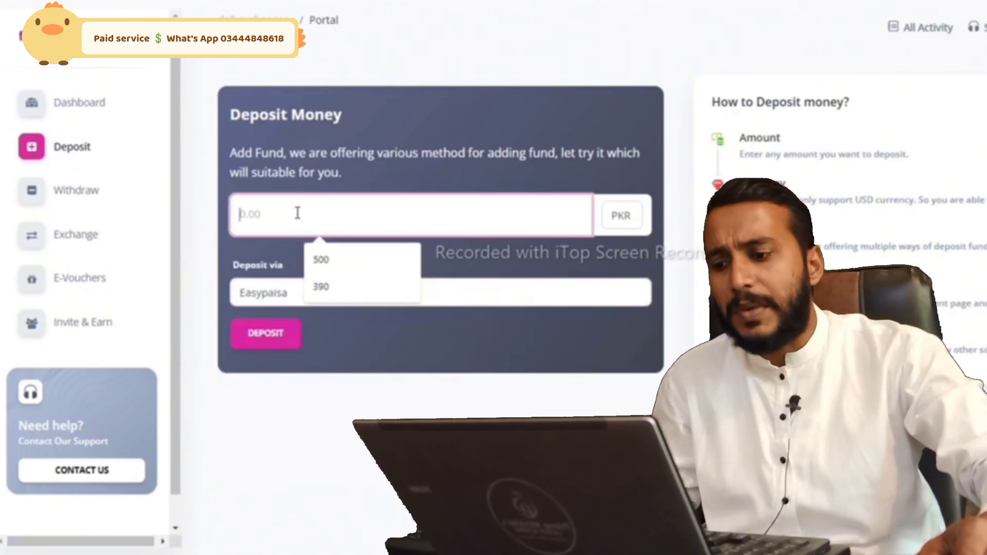
left_click(349, 262)
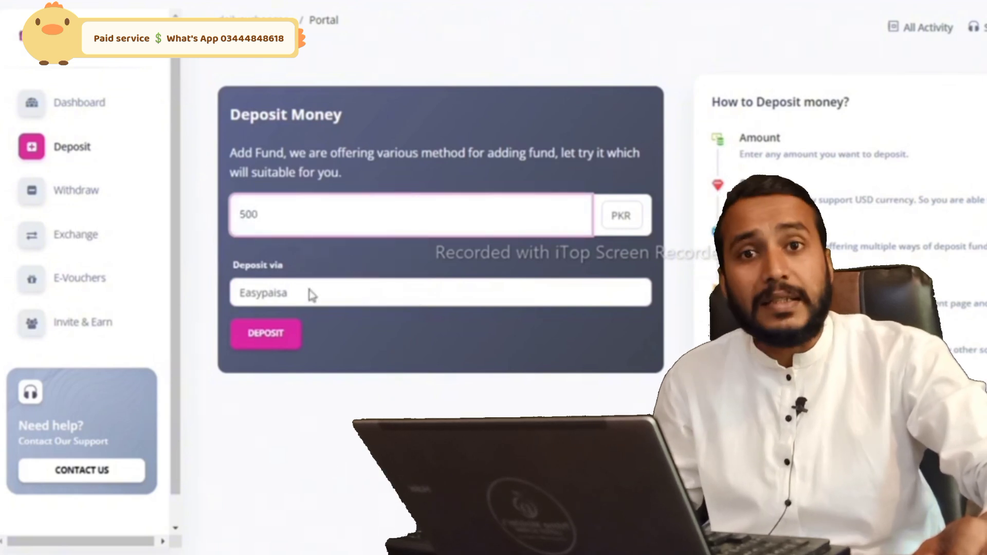
left_click(261, 340)
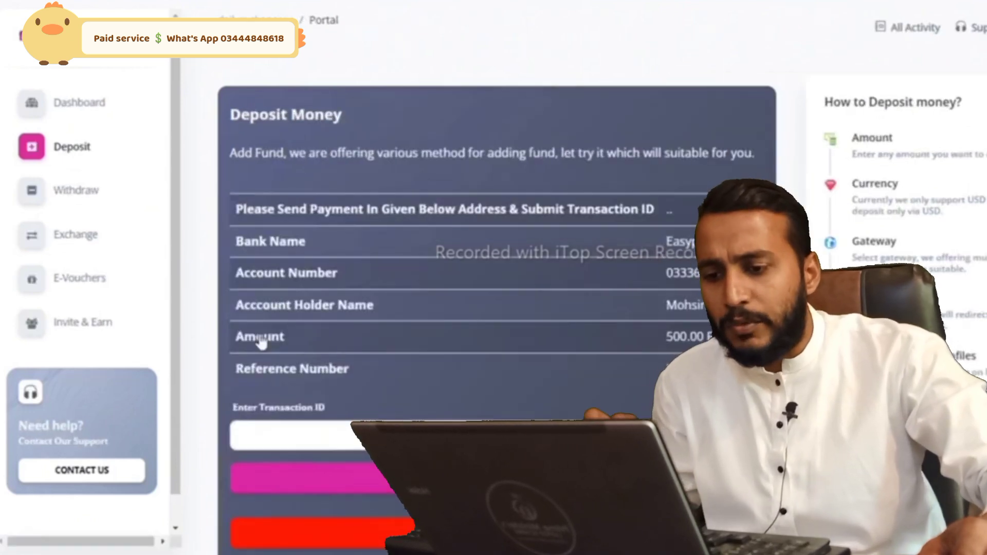
Submit the payment's transaction ID for the Easypaisa deposit and return to the dashboard's recent activity.
scroll(353, 265, "down", 2)
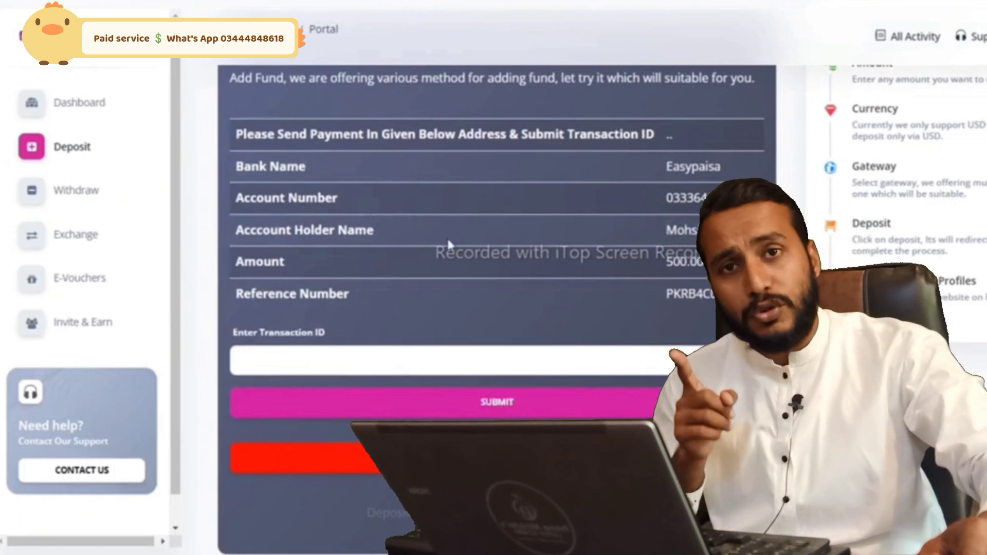
scroll(539, 249, "up", 2)
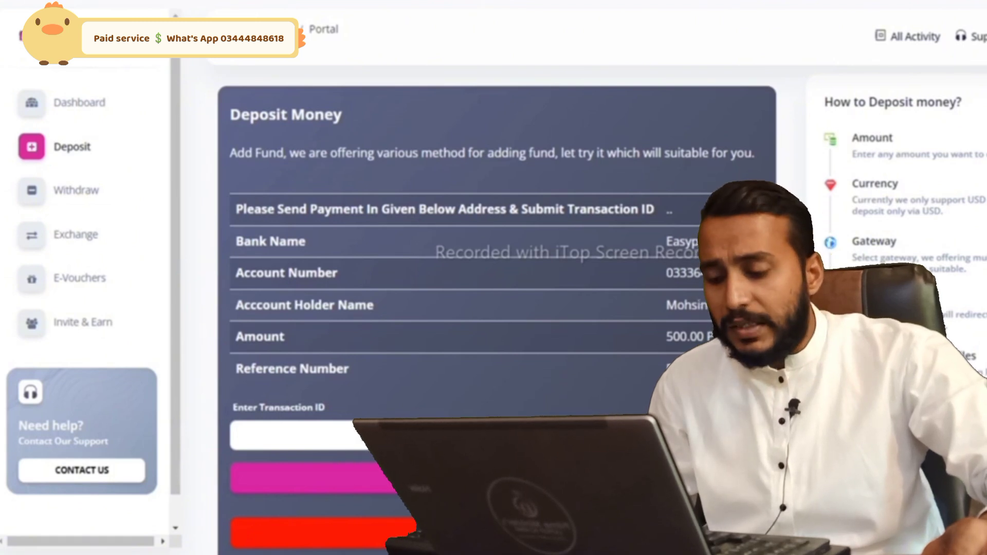
left_click(332, 435)
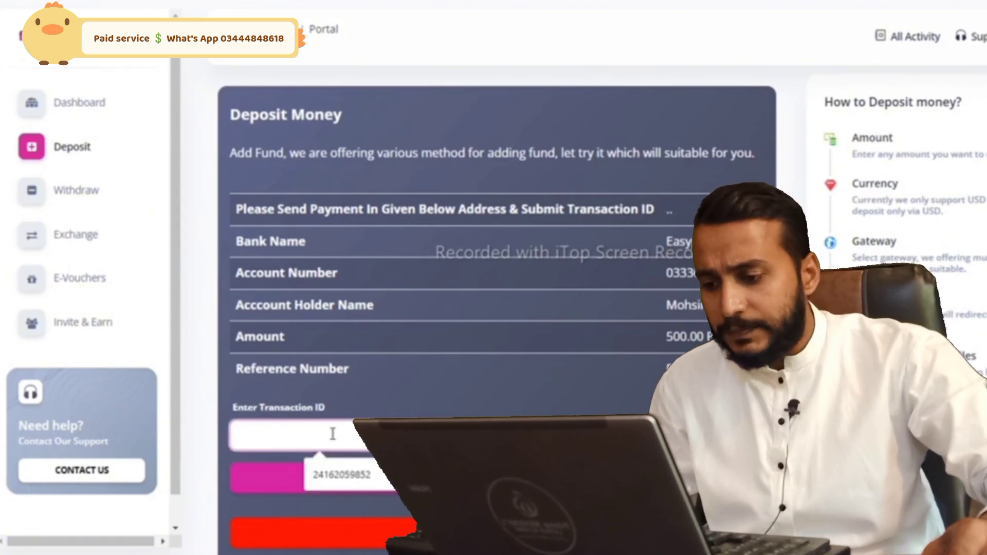
key("ctrl+v")
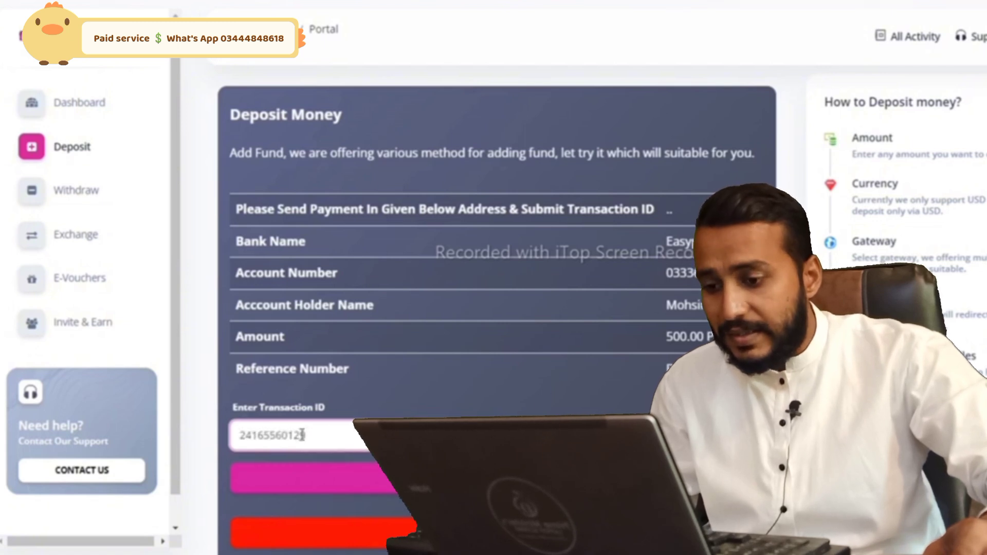
left_click(309, 479)
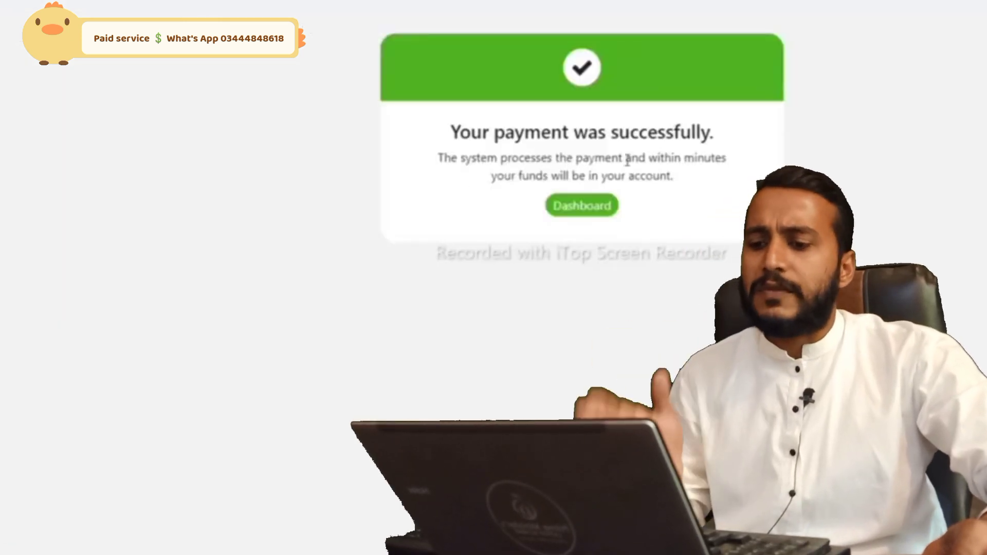
left_click(587, 212)
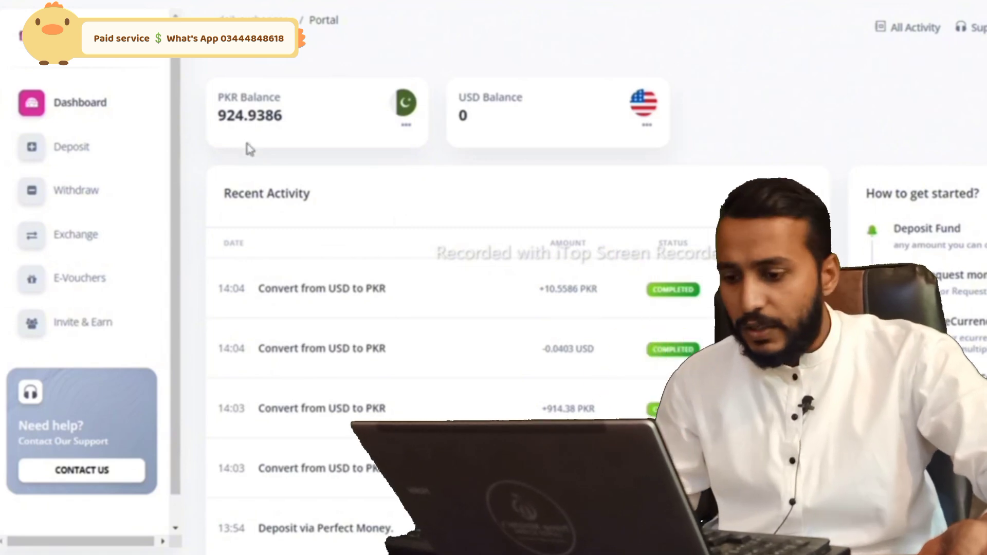
scroll(250, 149, "down", 3)
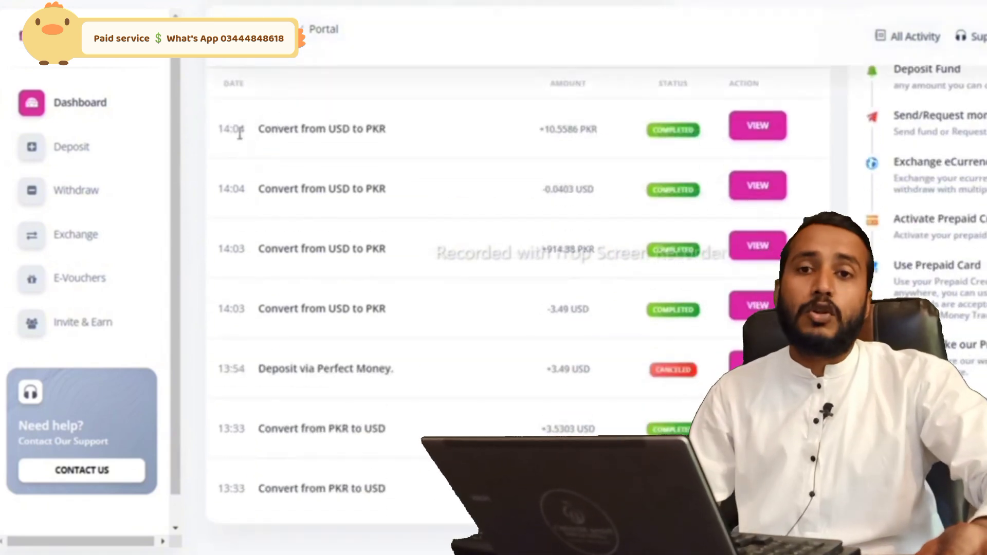
Set up a withdrawal of 924 PKR from the PKR wallet to Perfect Money.
left_click(86, 194)
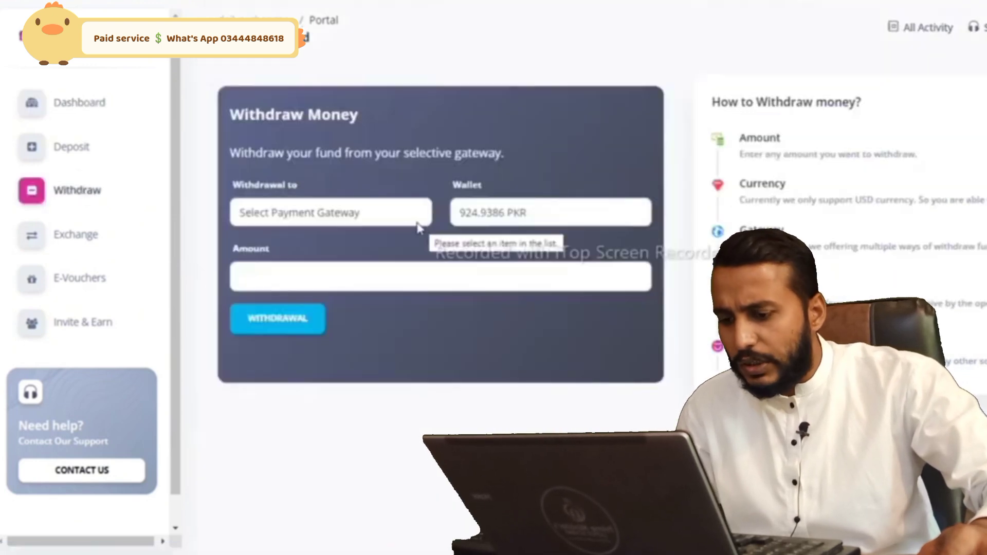
left_click(365, 220)
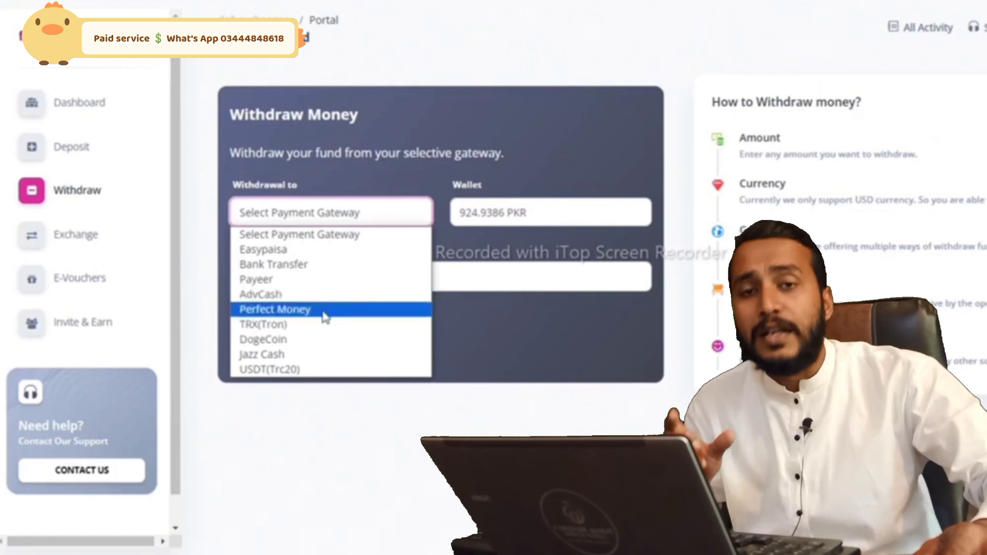
left_click(325, 310)
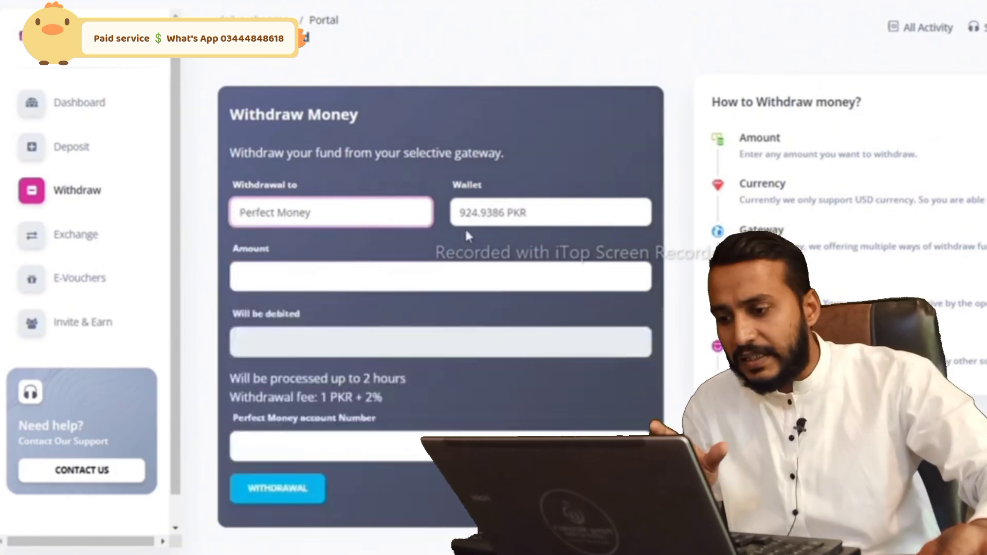
left_click(316, 273)
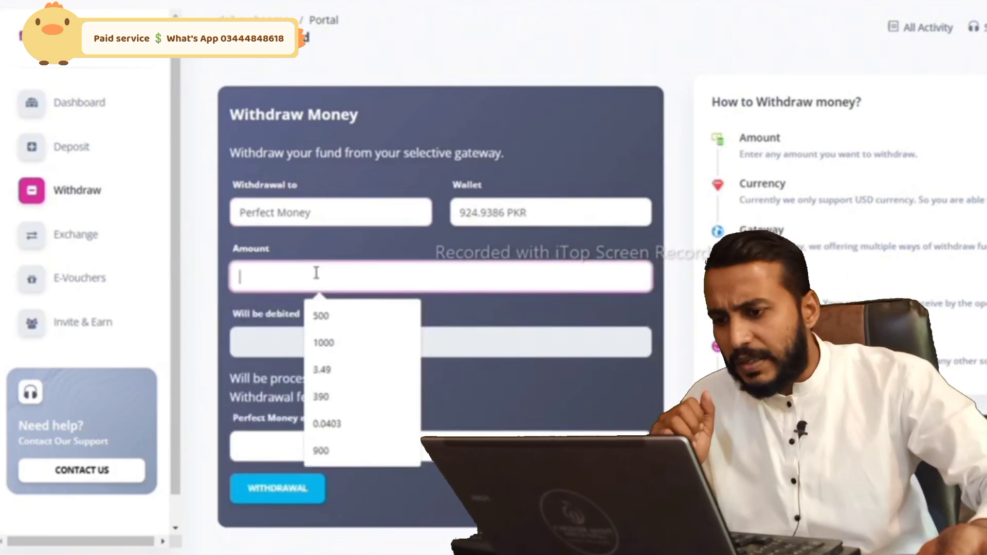
type("924")
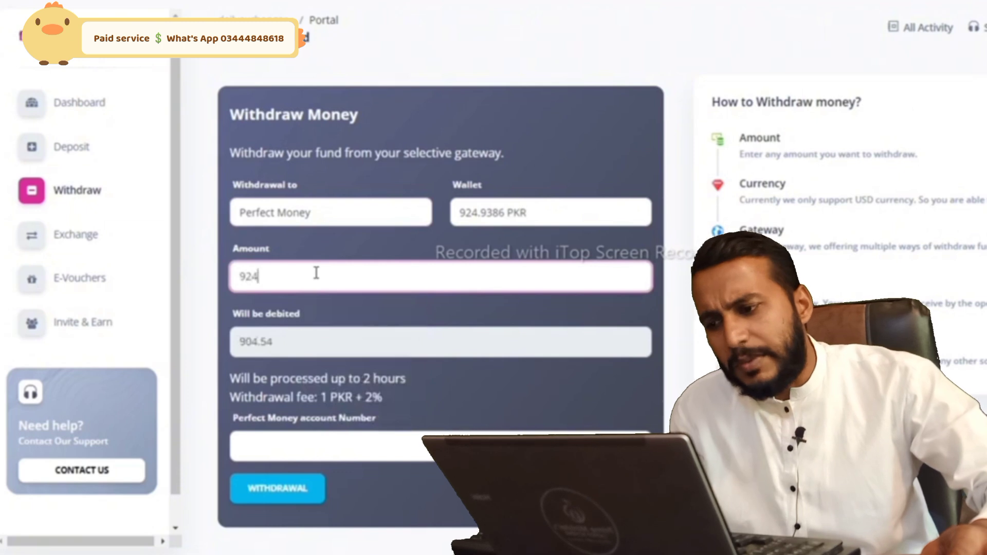
Look up the USD account number in Perfect Money and submit the withdrawal request with it.
left_click(299, 451)
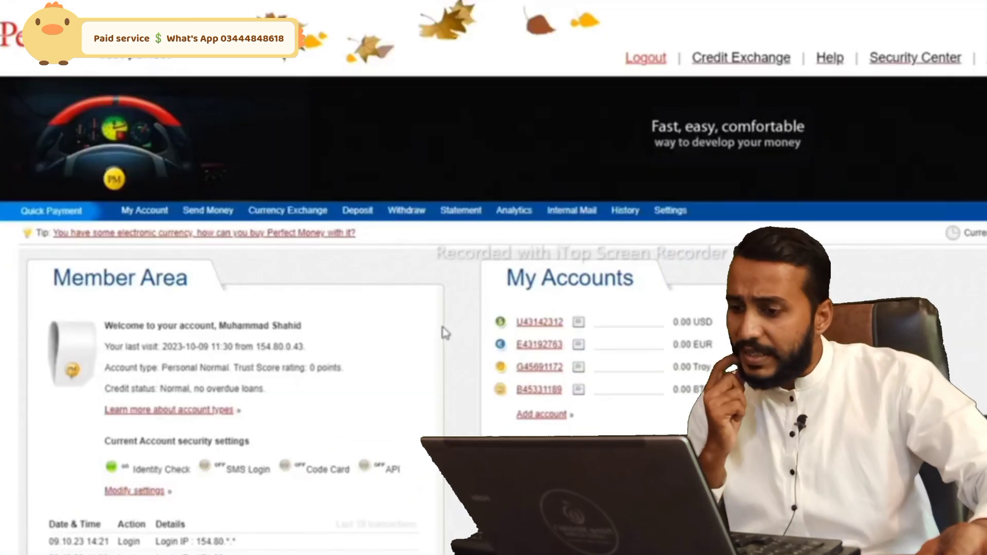
left_click(536, 329)
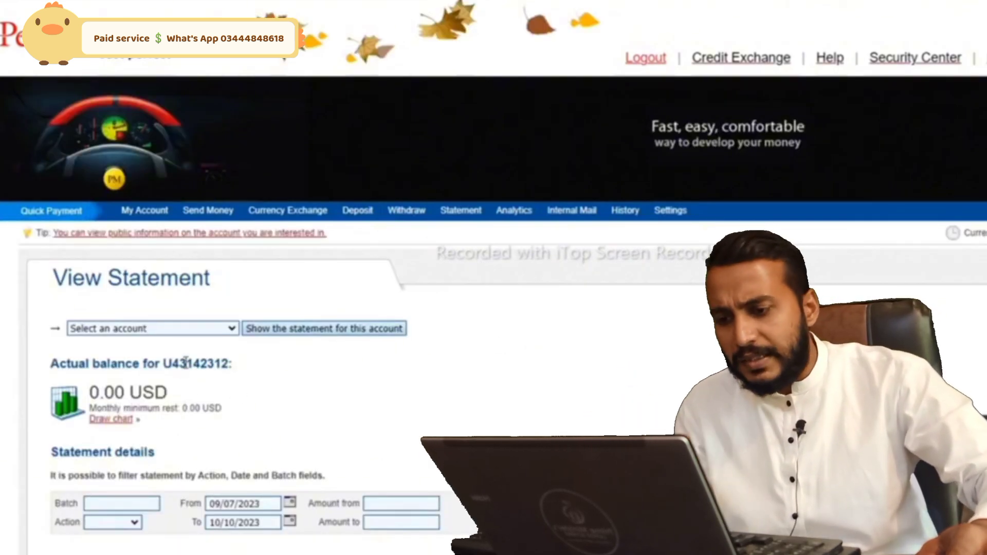
double_click(186, 363)
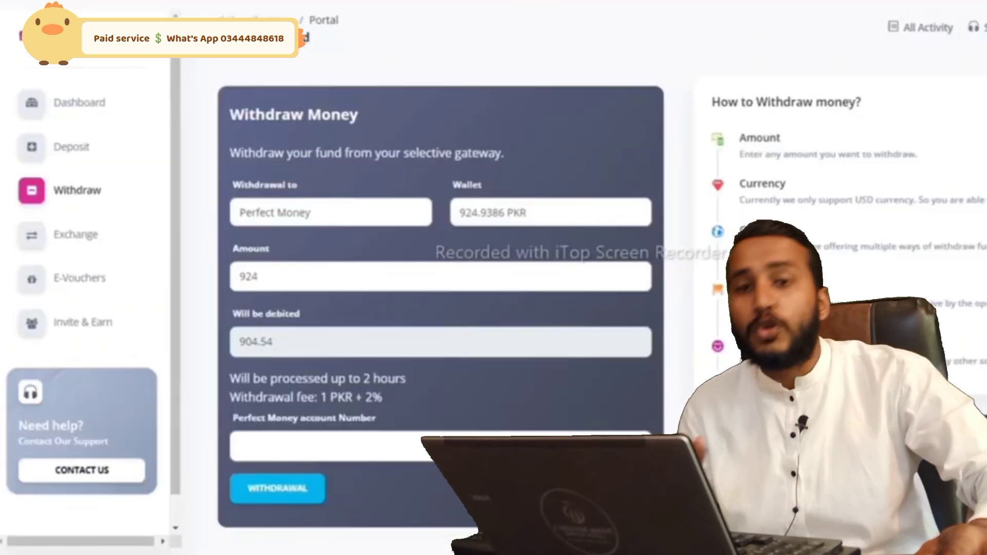
left_click(271, 449)
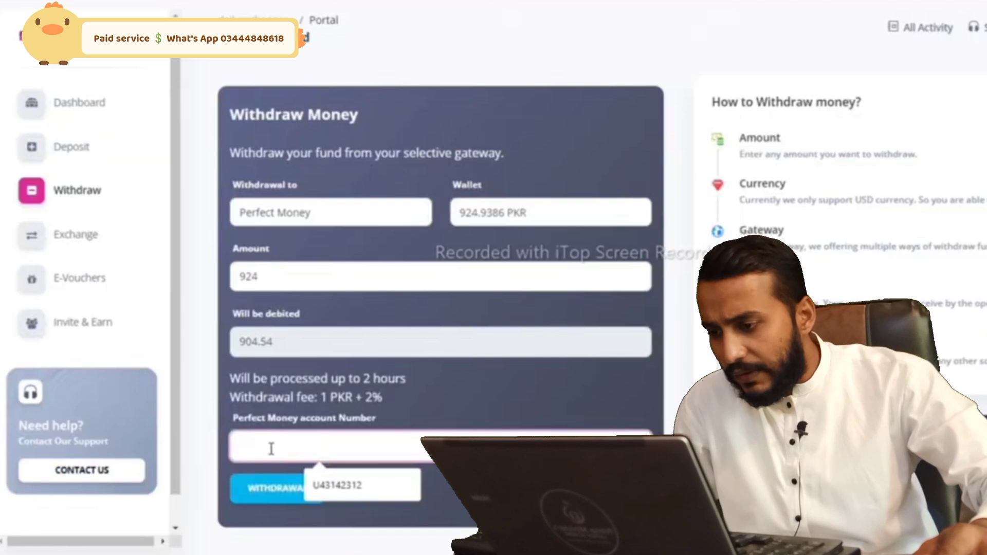
left_click(337, 485)
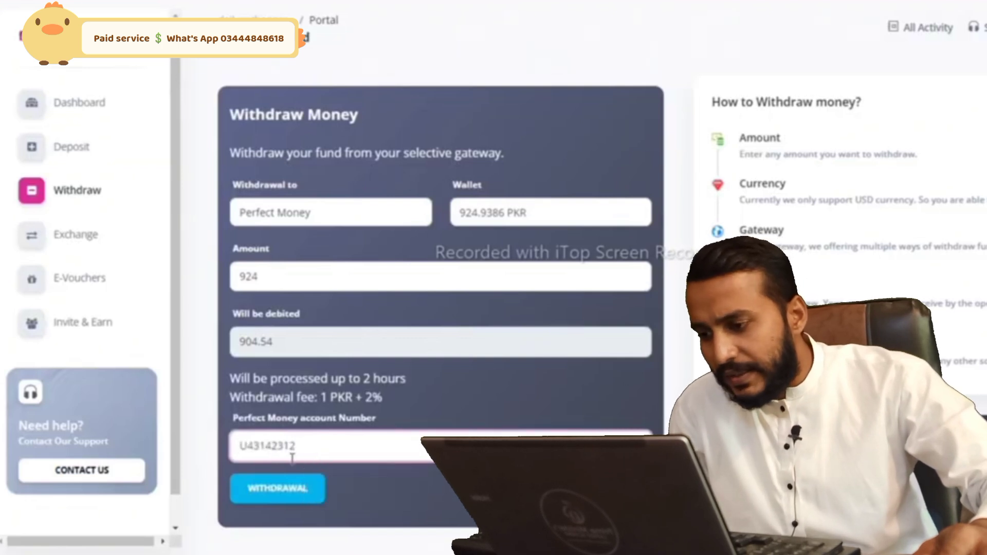
left_click(266, 493)
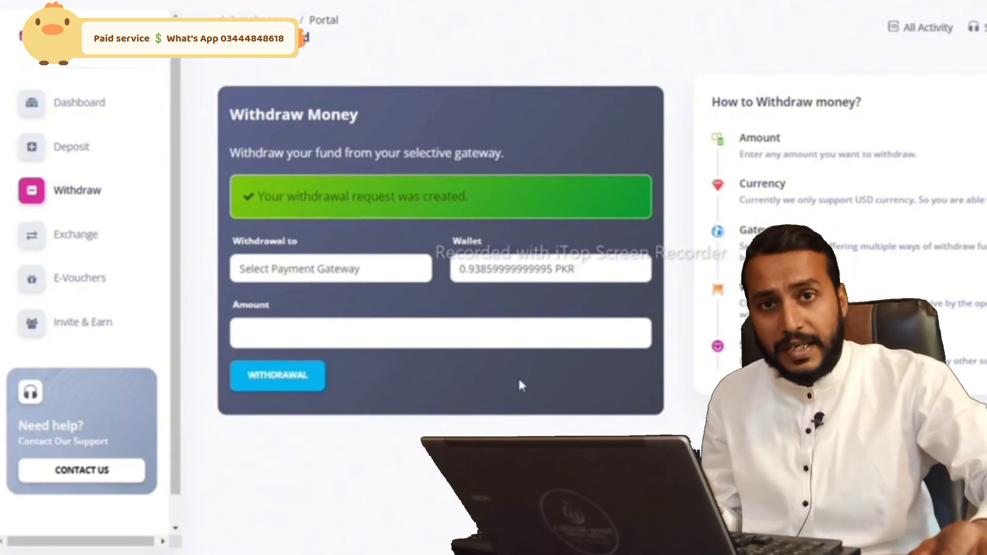
Check the withdrawal's status in the dashboard's recent activity and the account balances in Perfect Money.
left_click(92, 105)
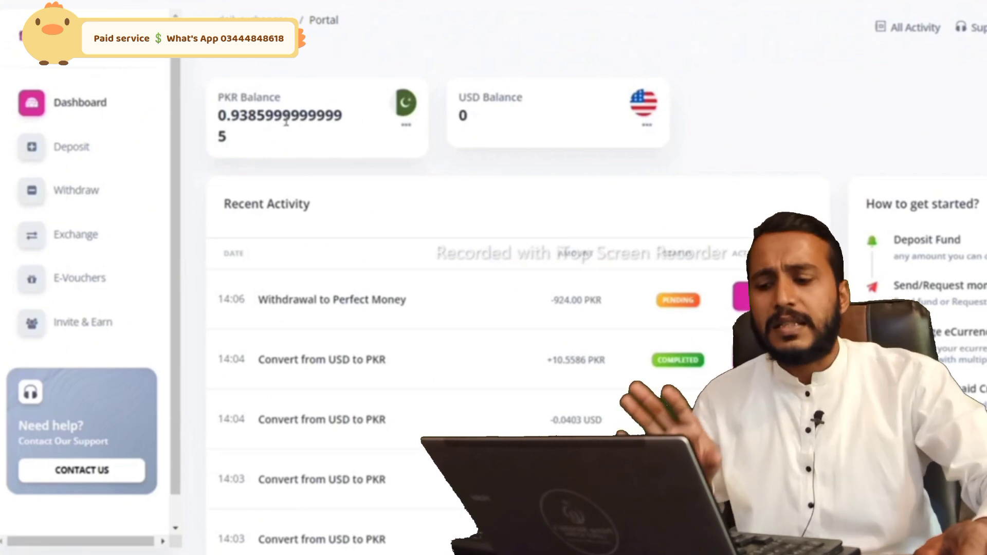
scroll(286, 121, "down", 2)
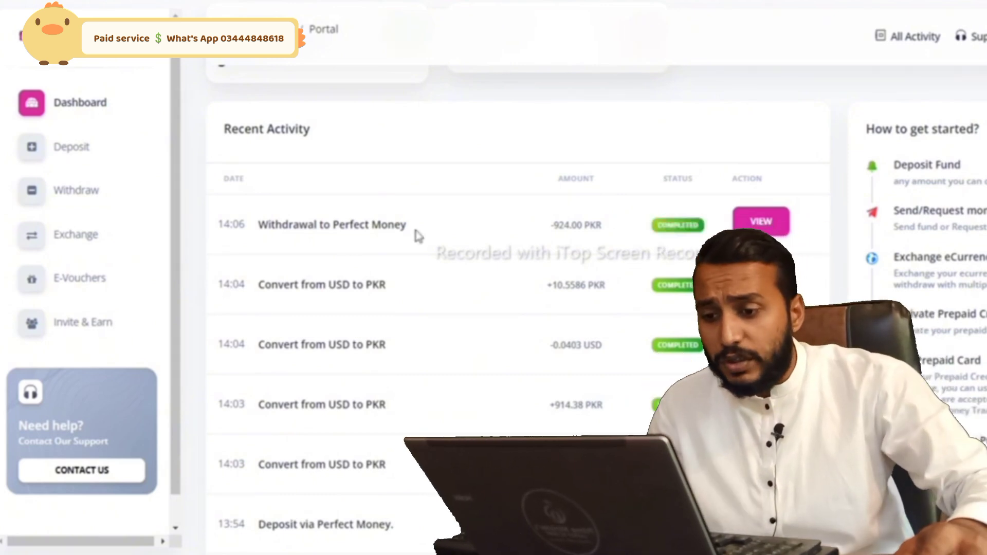
scroll(583, 241, "up", 2)
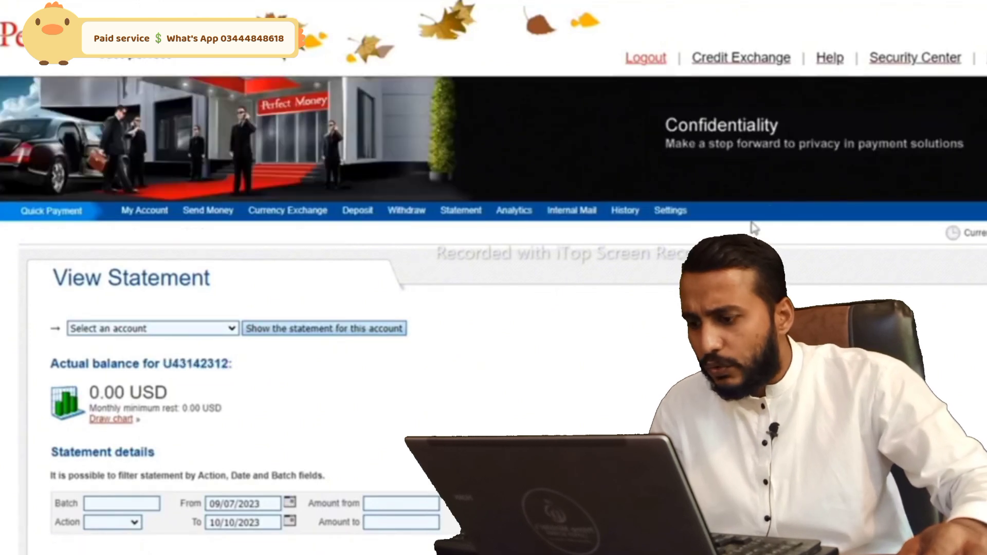
left_click(150, 215)
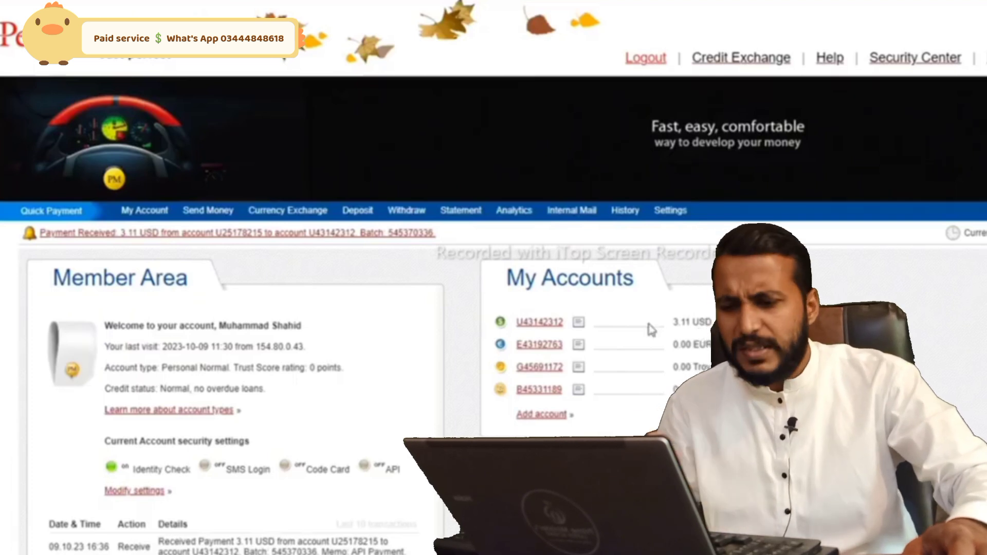
Prepare a Perfect Money transfer of 3 USD from the USD account to the recipient's account number, with the description "thanks".
left_click(579, 323)
left_click(616, 324)
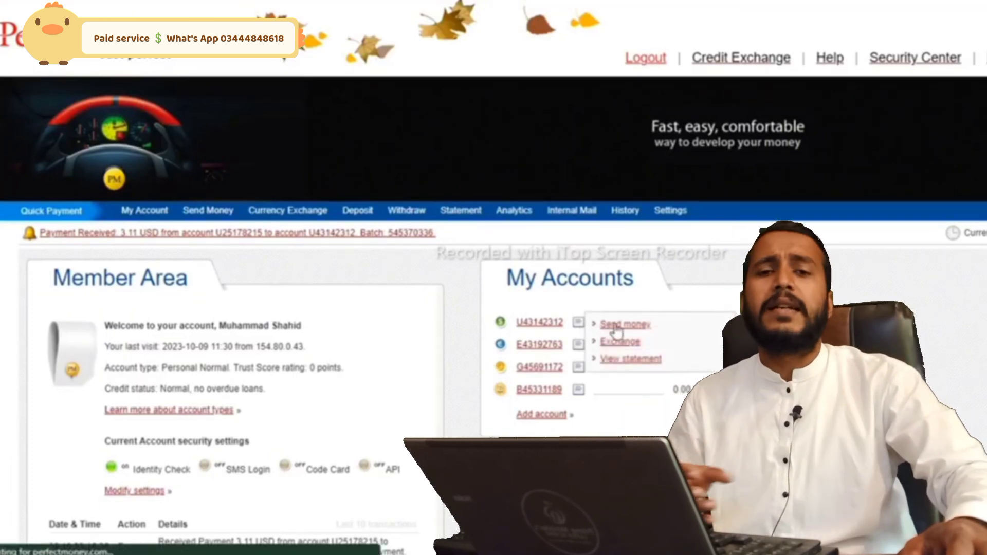
scroll(949, 302, "down", 2)
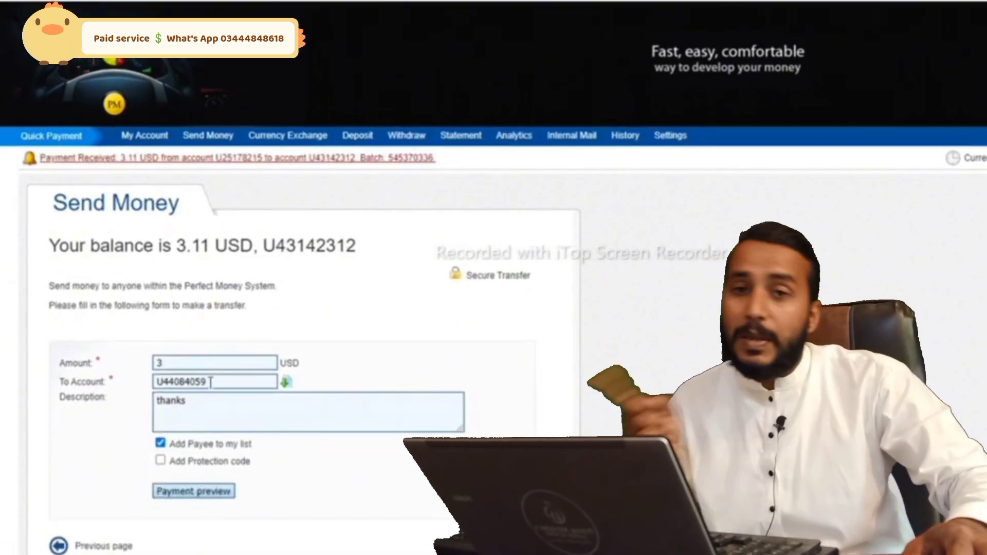
double_click(210, 382)
left_click(216, 382)
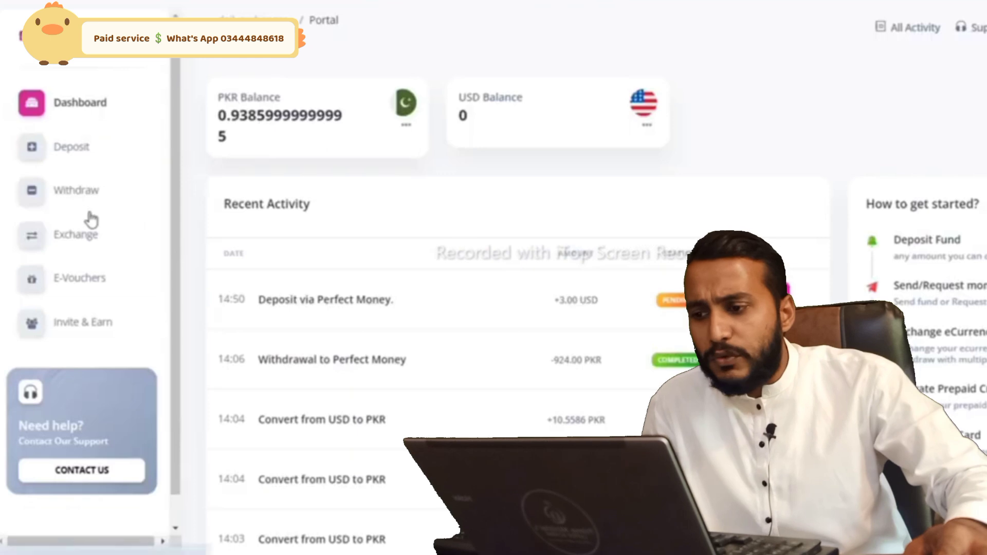
Create a deposit request of 3 USD via Perfect Money and select the receiving Perfect Money account number in the payment details.
left_click(75, 152)
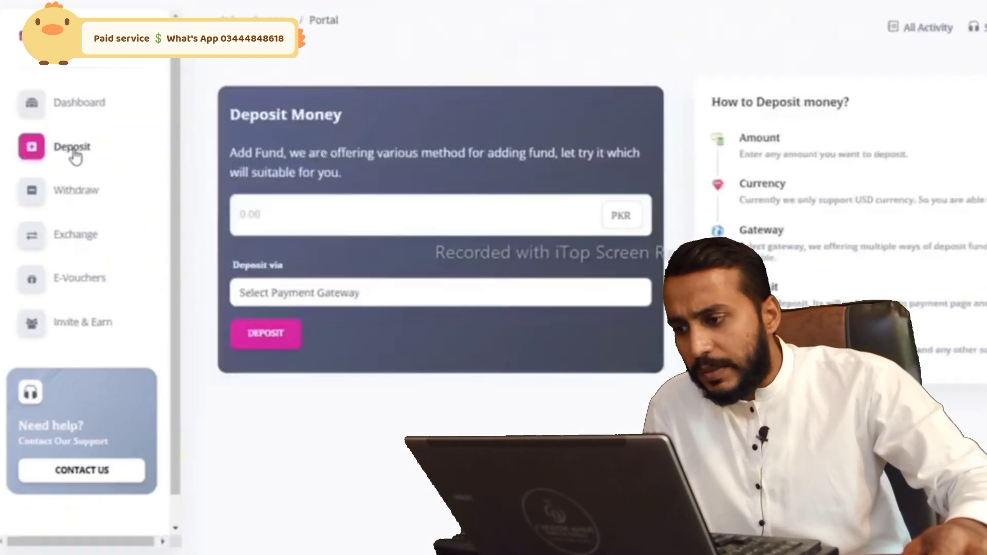
left_click(622, 218)
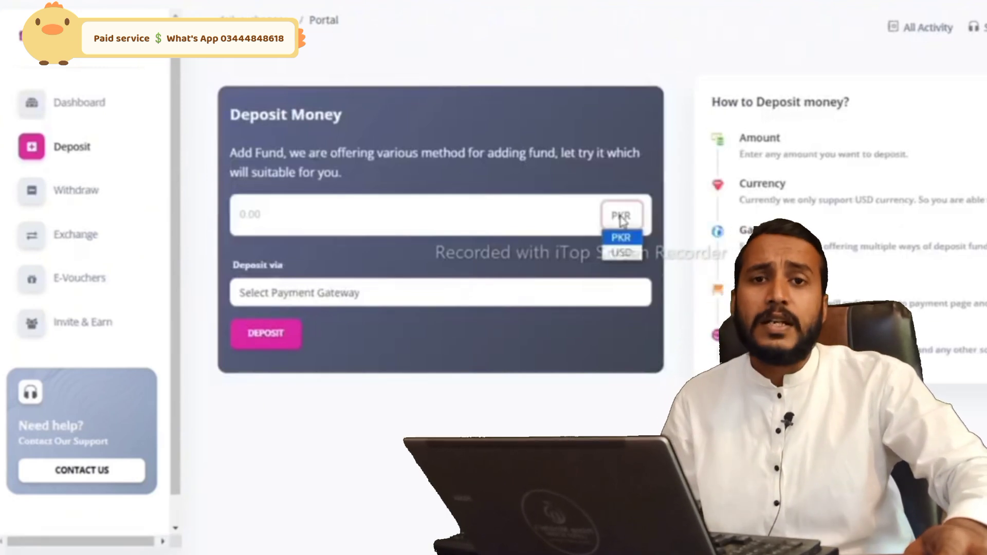
left_click(632, 255)
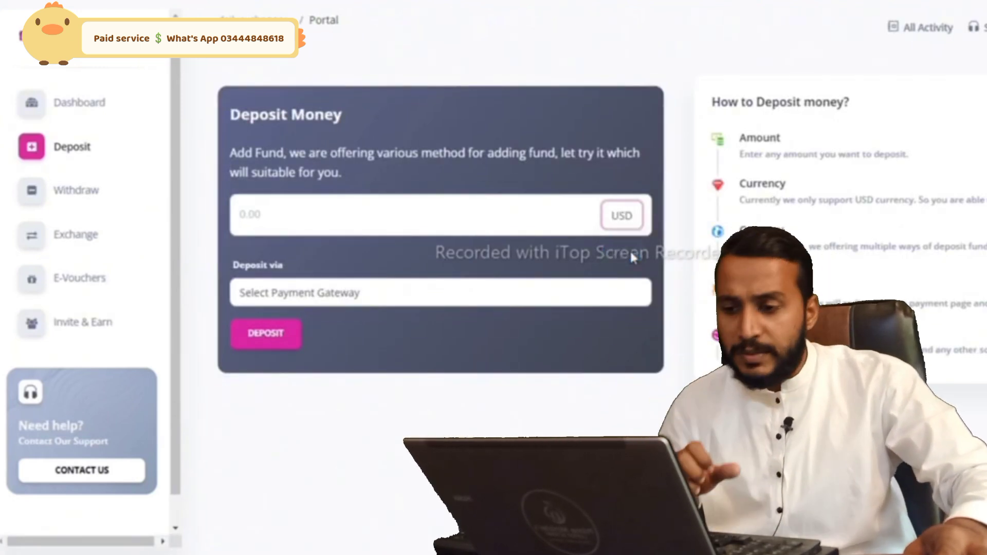
left_click(352, 293)
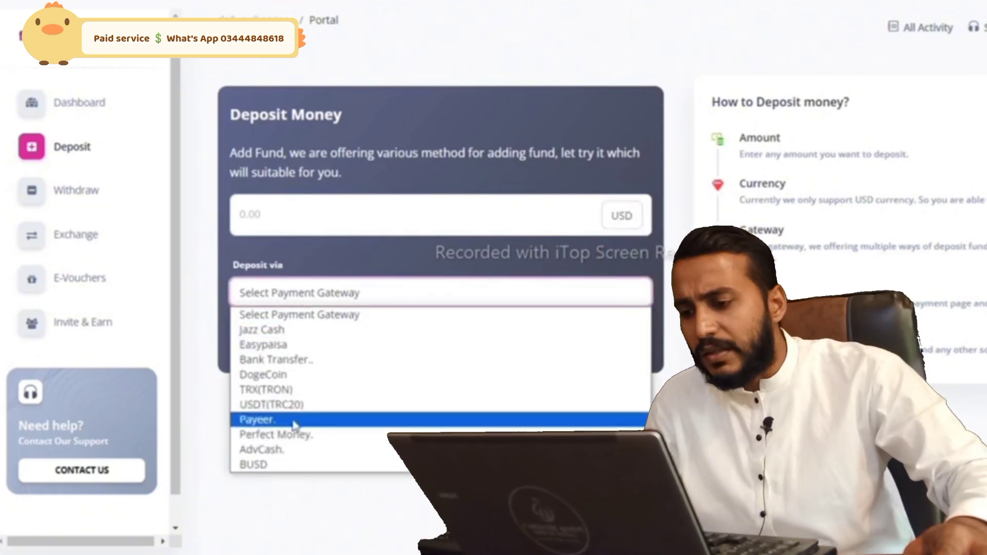
left_click(280, 435)
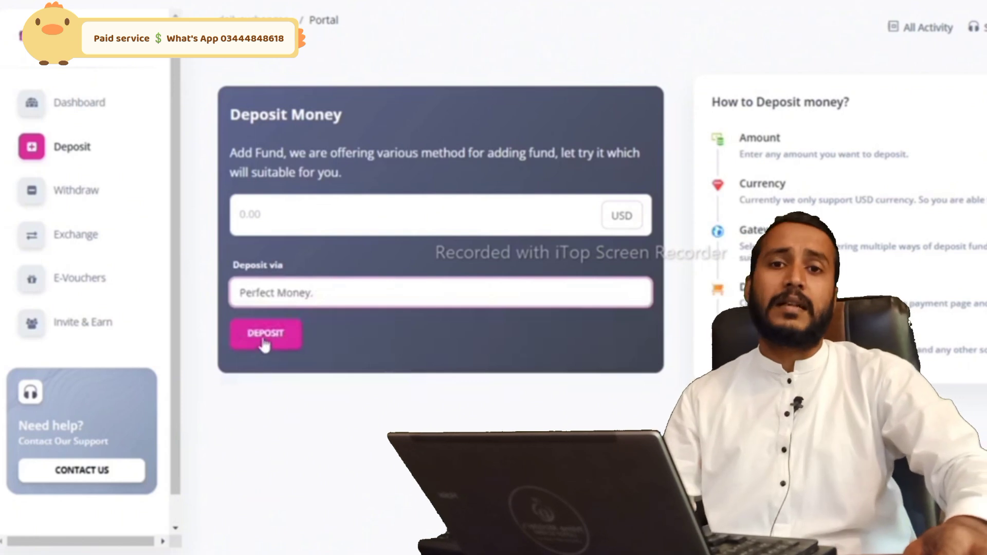
left_click(288, 216)
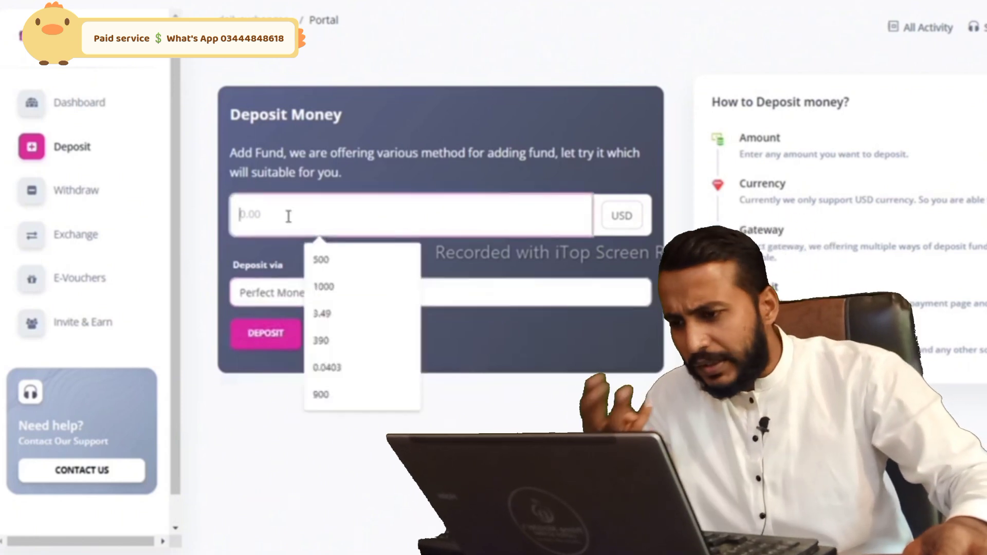
type("3")
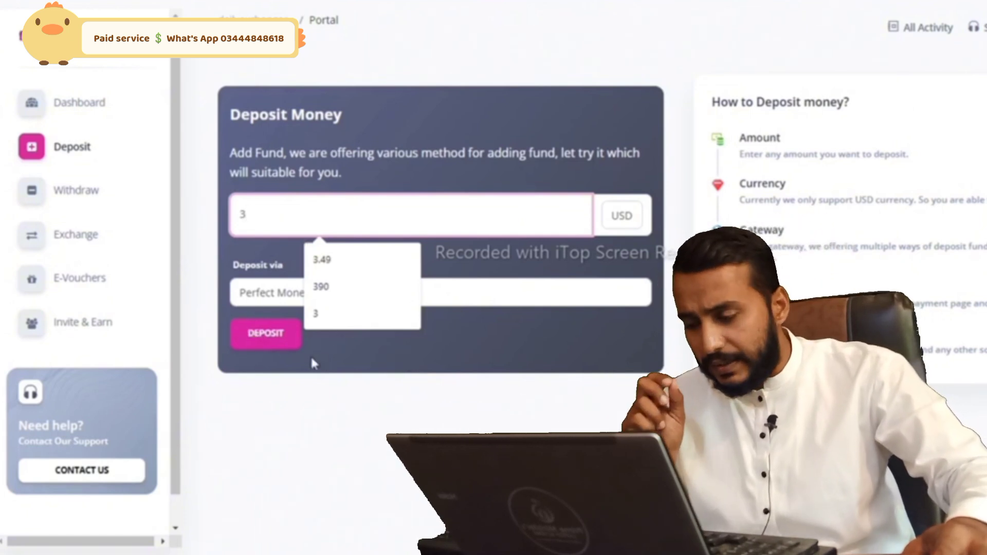
left_click(264, 340)
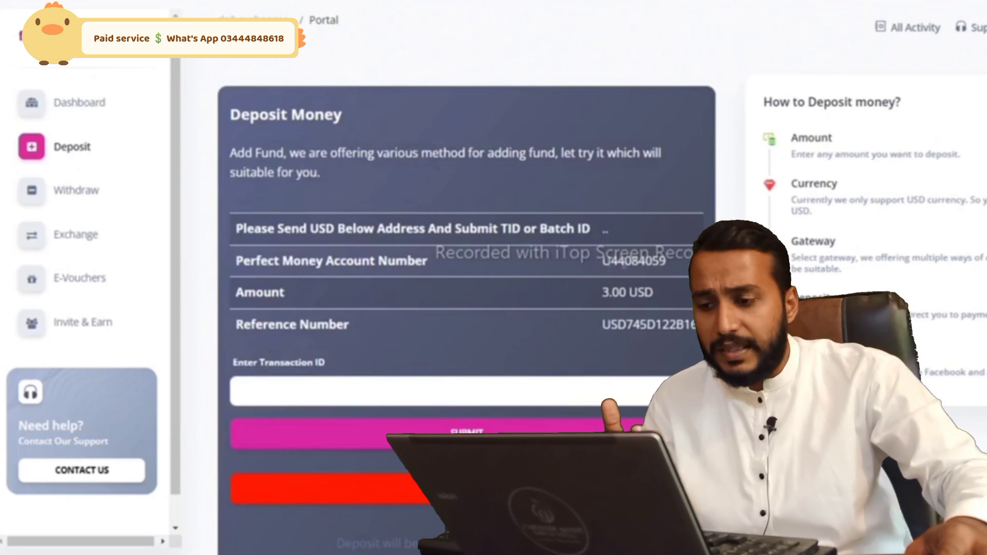
double_click(610, 262)
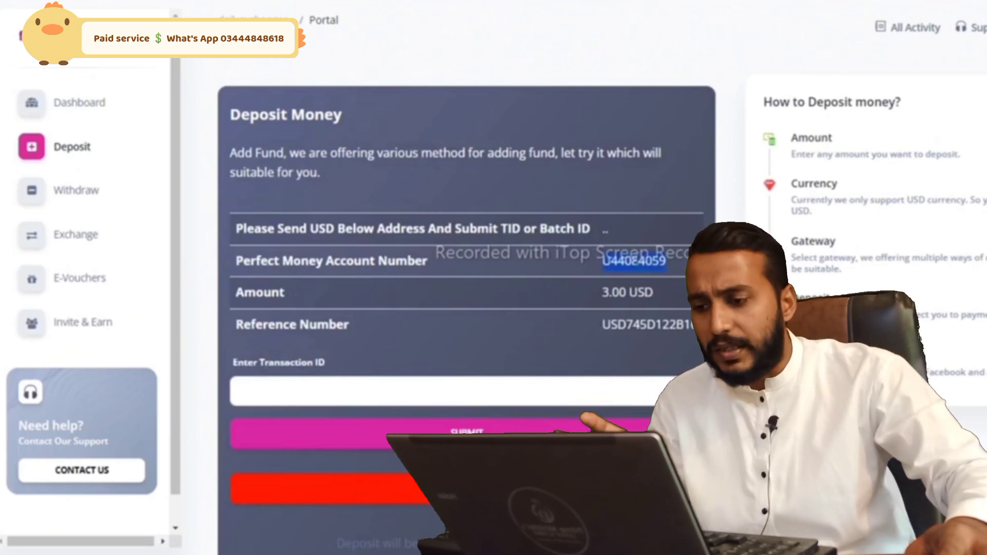